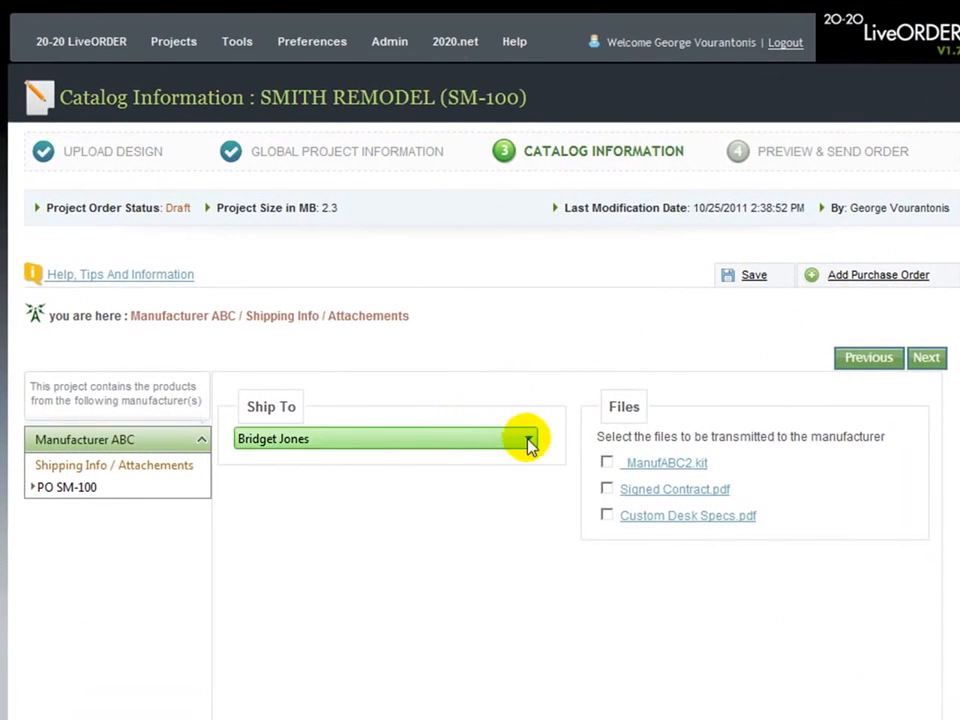
Set the shipping destination to ACME Builders and include Custom Desk Specs.pdf in the files transmitted to the manufacturer.
{"action": "left_click", "coordinate": [529, 446]}
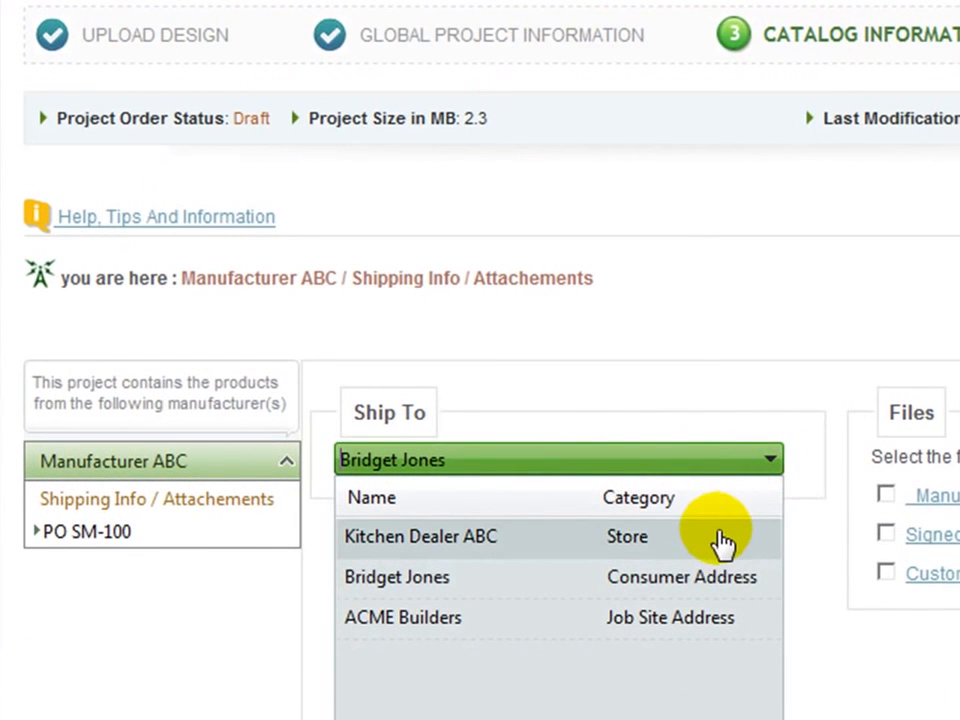
{"action": "left_click", "coordinate": [687, 620]}
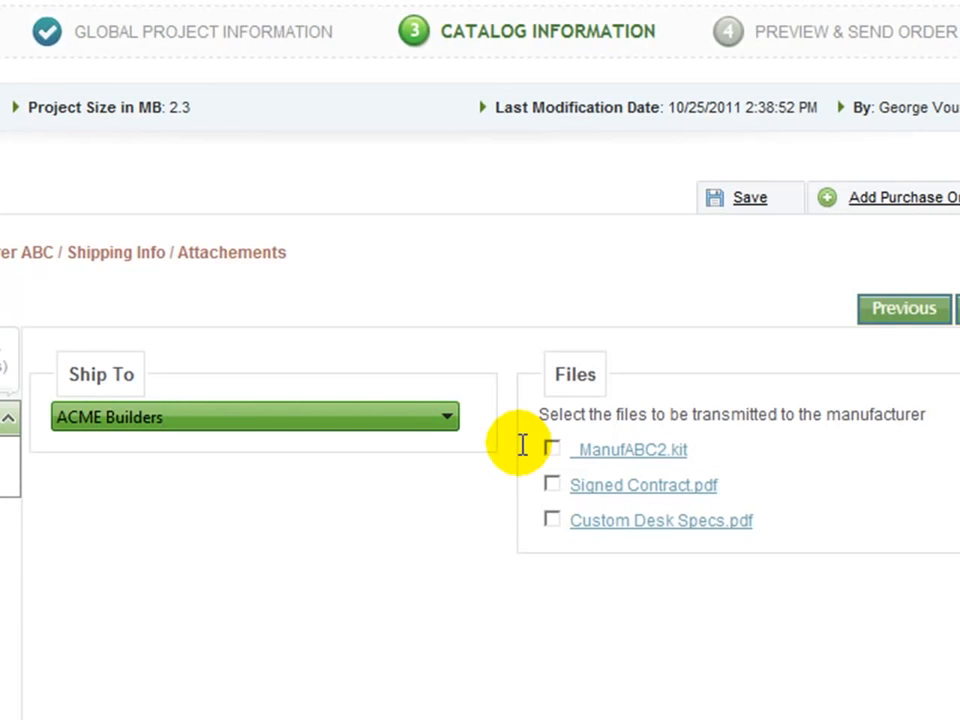
{"action": "left_click", "coordinate": [553, 521]}
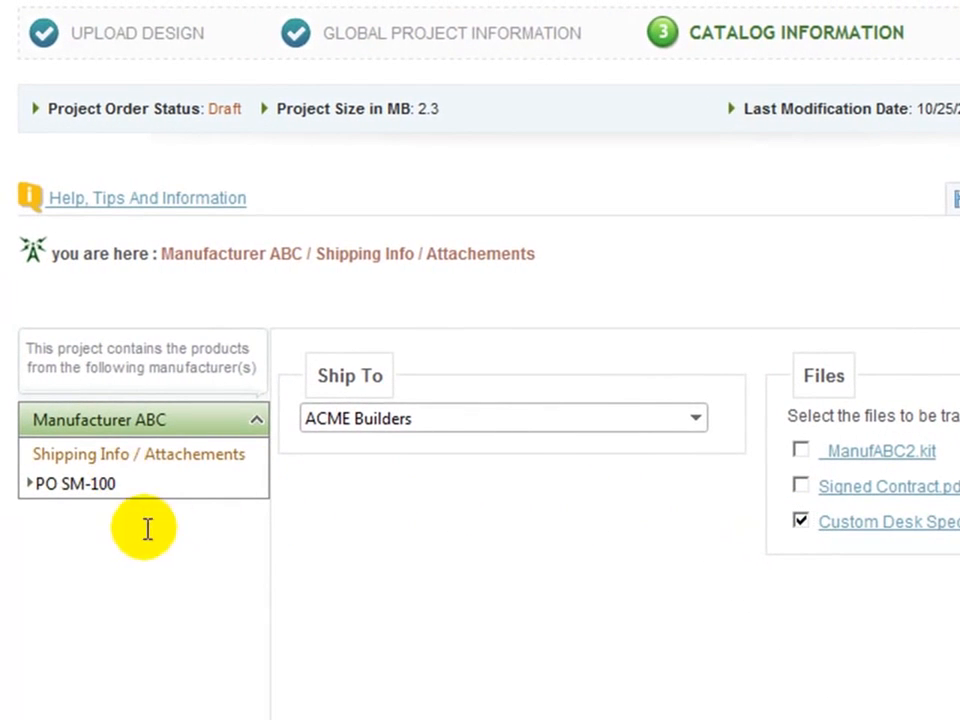
Open the purchase order header for Manufacturer ABC and check the available request types.
{"action": "left_click", "coordinate": [30, 485]}
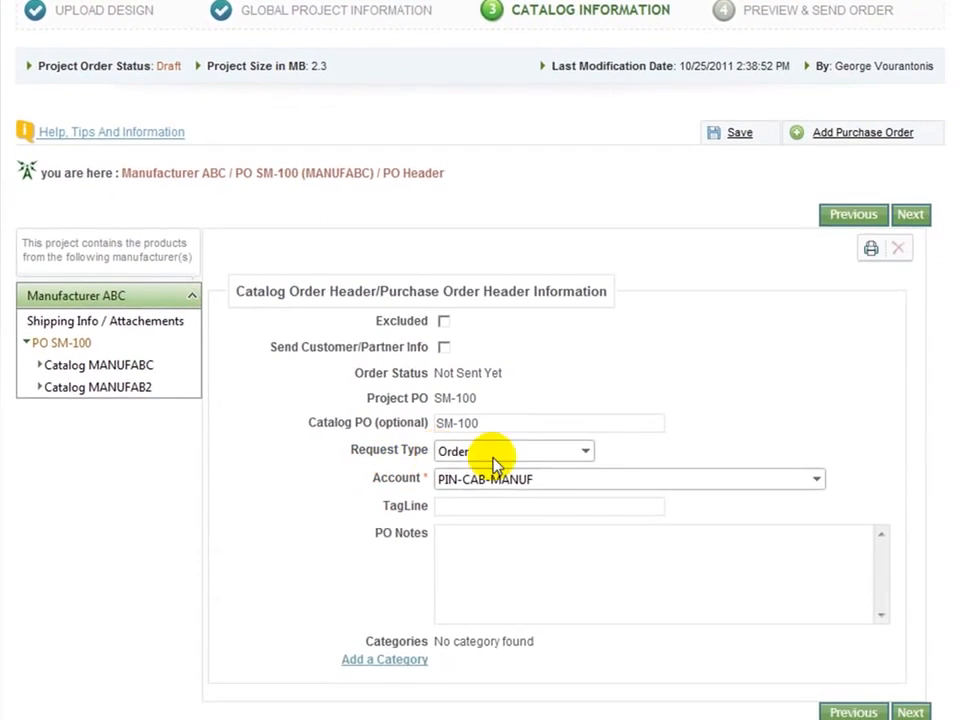
{"action": "left_click", "coordinate": [587, 455]}
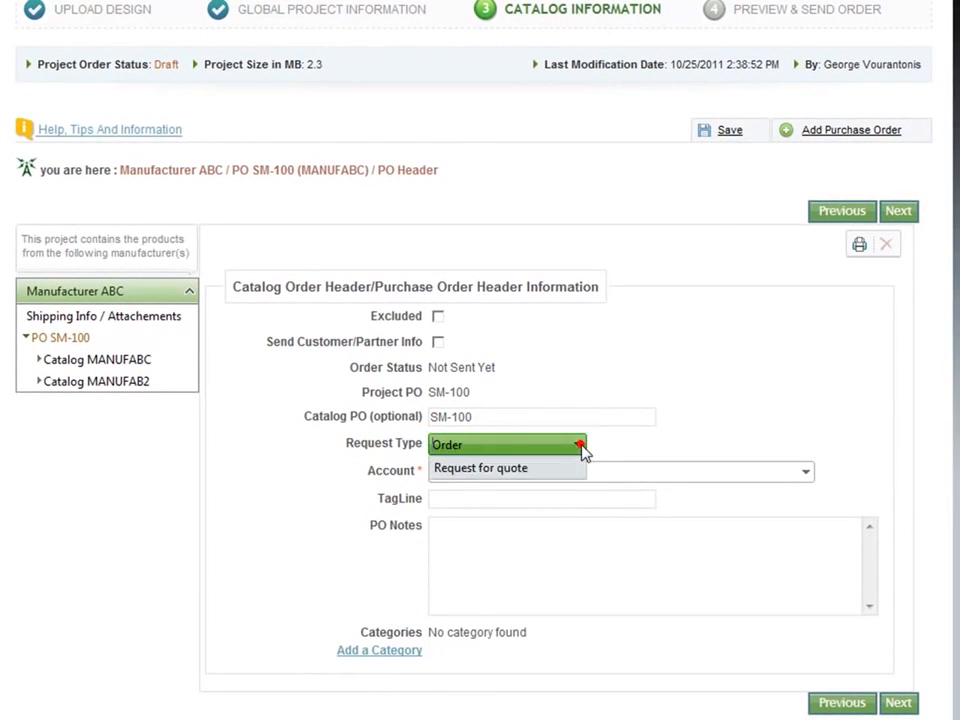
{"action": "left_click", "coordinate": [582, 447]}
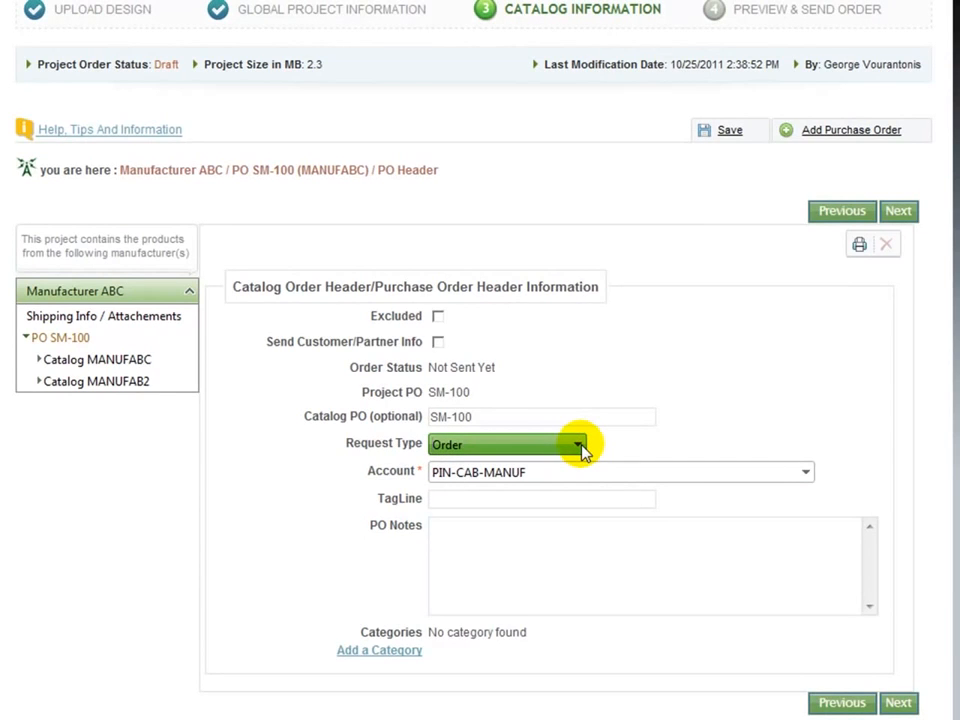
{"action": "left_click", "coordinate": [580, 447]}
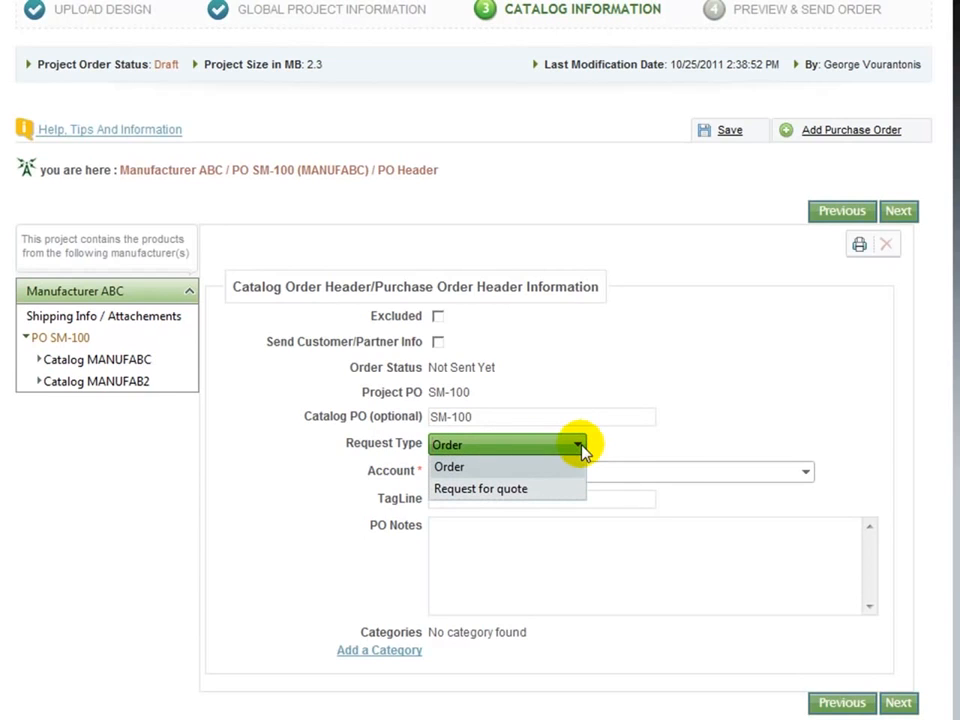
{"action": "left_click", "coordinate": [579, 446]}
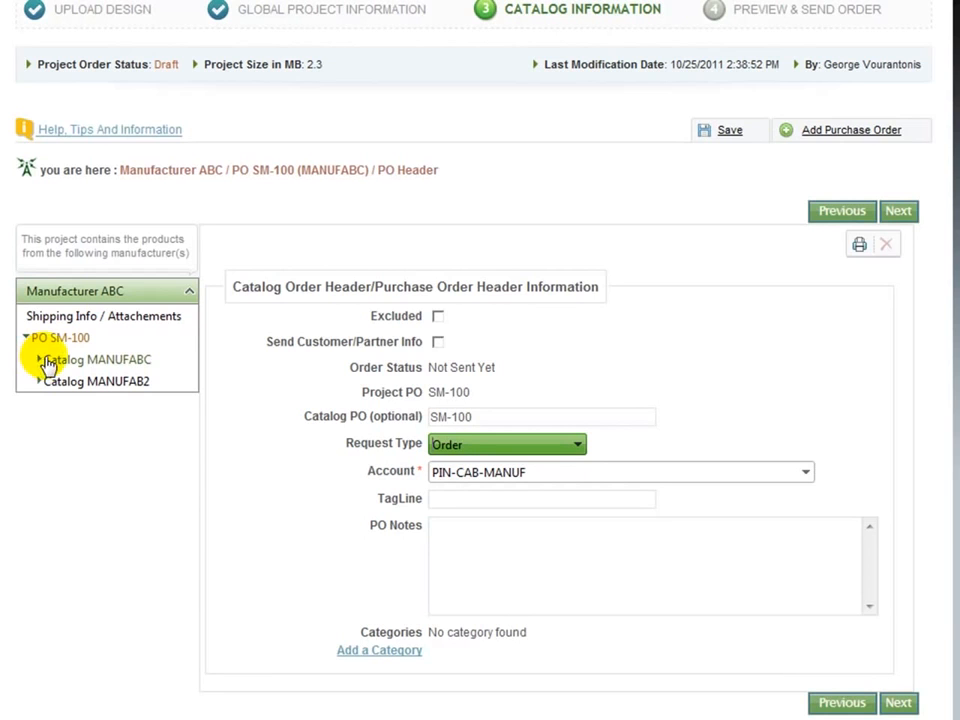
Review the global styles and the full list of line items in Catalog MANUFABC.
{"action": "left_click", "coordinate": [98, 361]}
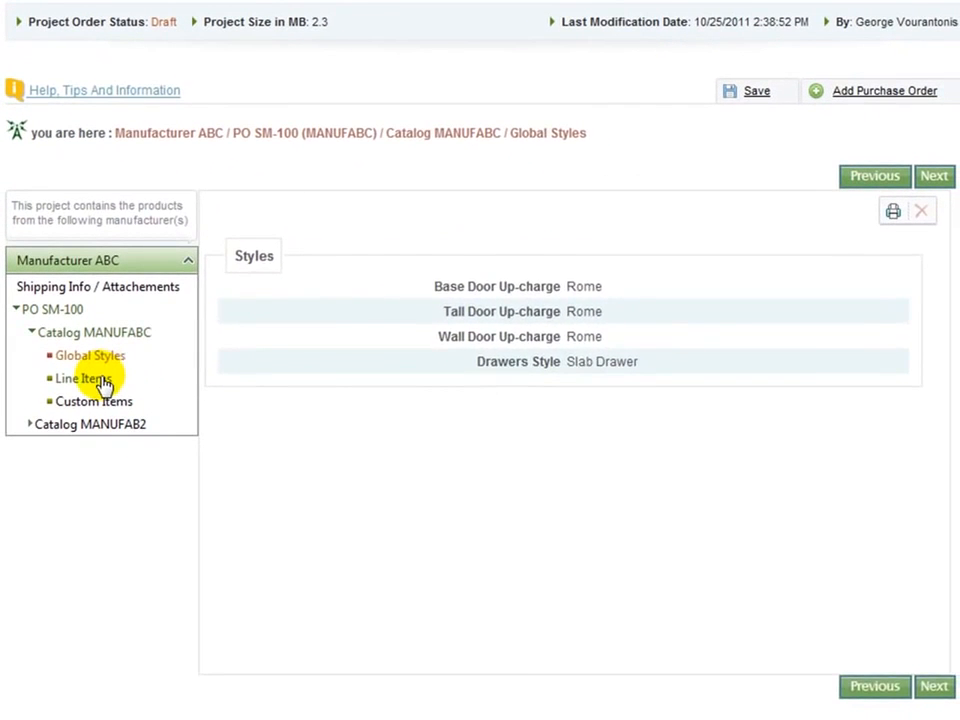
{"action": "left_click", "coordinate": [121, 537]}
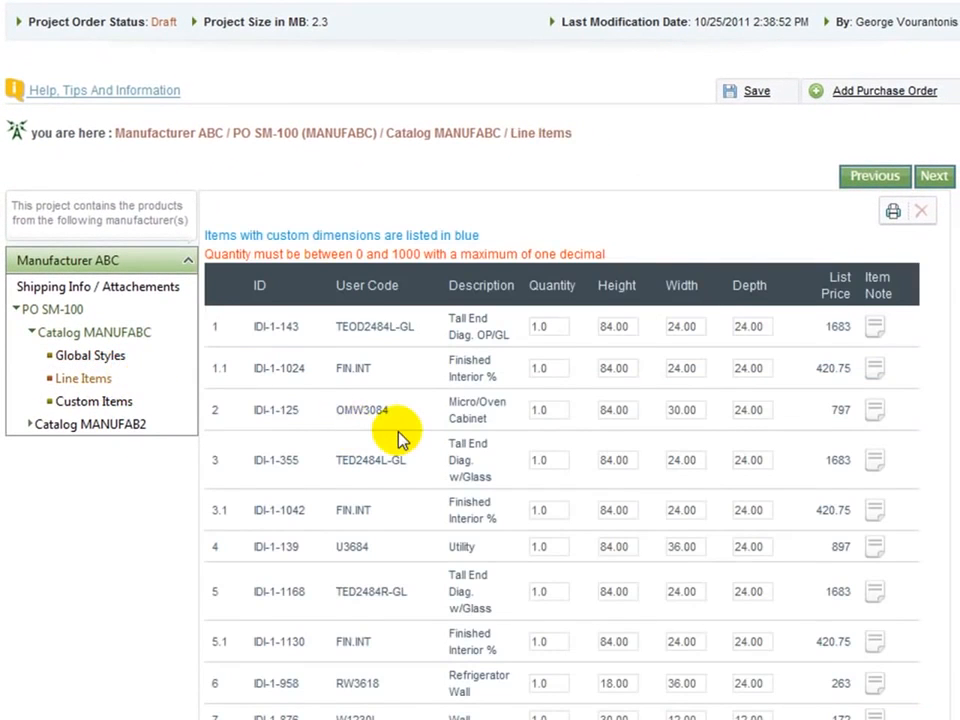
{"action": "scroll", "coordinate": [401, 435], "scroll_direction": "down", "scroll_amount": 3}
{"action": "scroll", "coordinate": [401, 435], "scroll_direction": "down", "scroll_amount": 10}
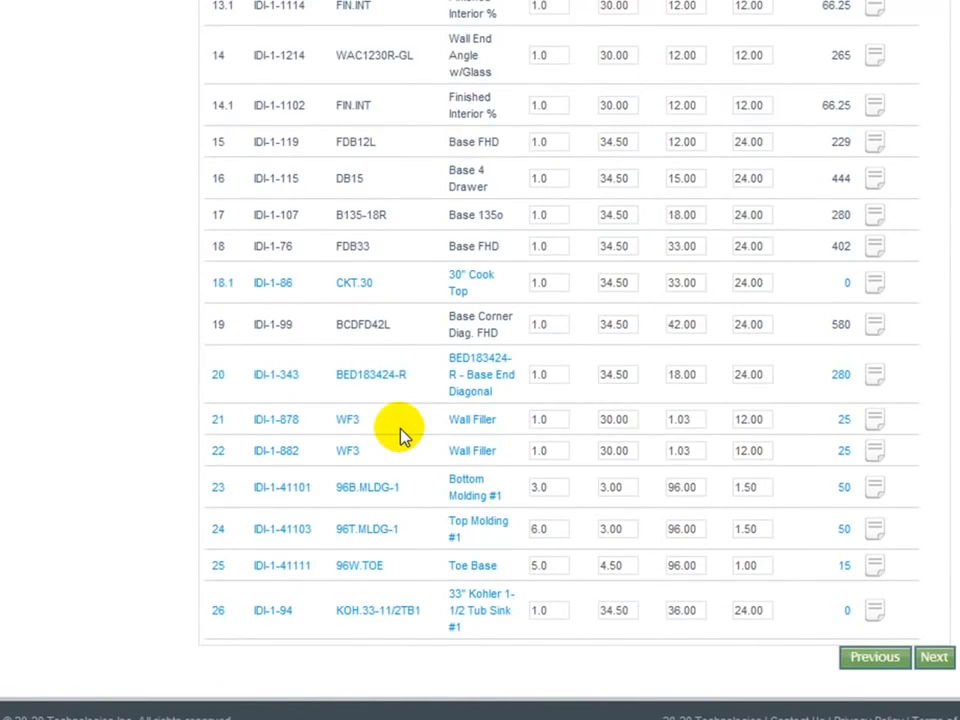
{"action": "scroll", "coordinate": [401, 435], "scroll_direction": "up", "scroll_amount": 15}
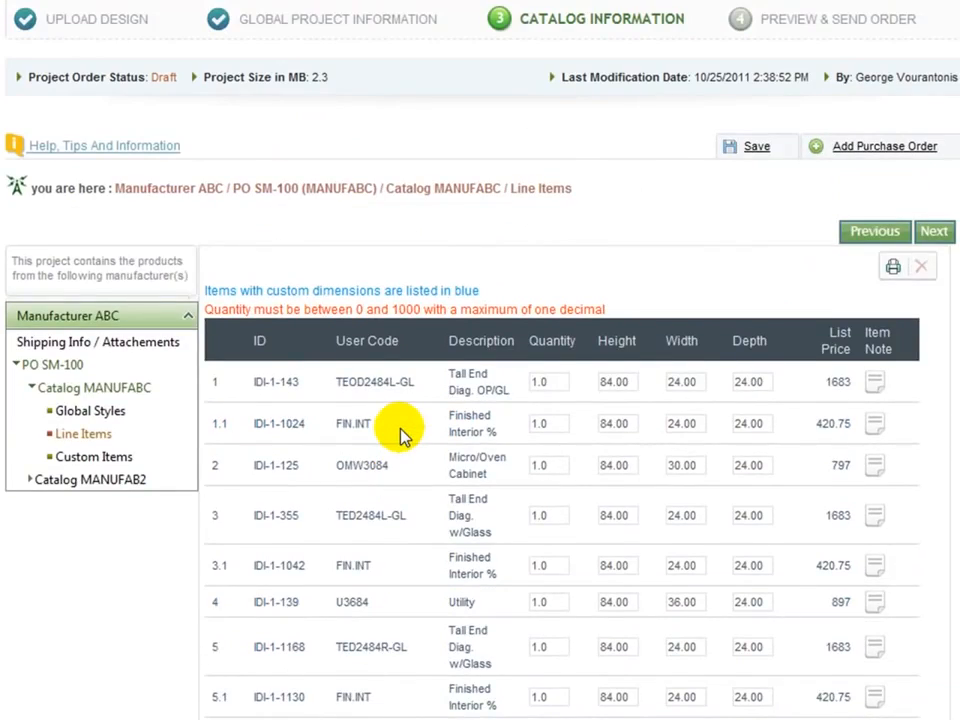
Add and save the item note "MY NOTE" on the first line item, the Tall End Diag. OP/GL.
{"action": "scroll", "coordinate": [401, 435], "scroll_direction": "down", "scroll_amount": 2}
{"action": "scroll", "coordinate": [401, 435], "scroll_direction": "down", "scroll_amount": 2}
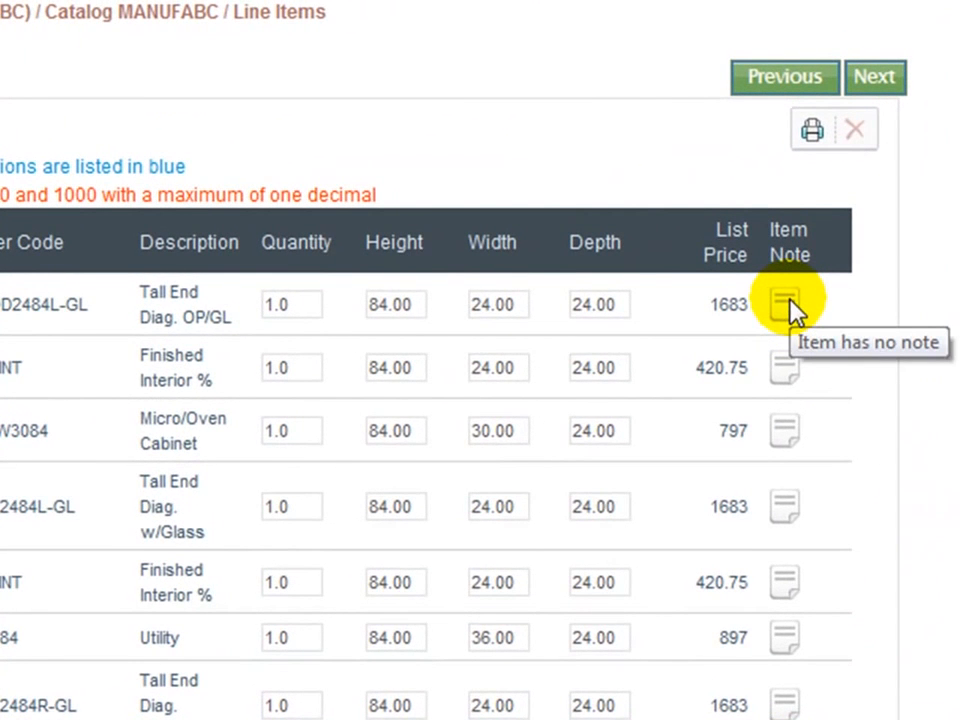
{"action": "left_click", "coordinate": [789, 306]}
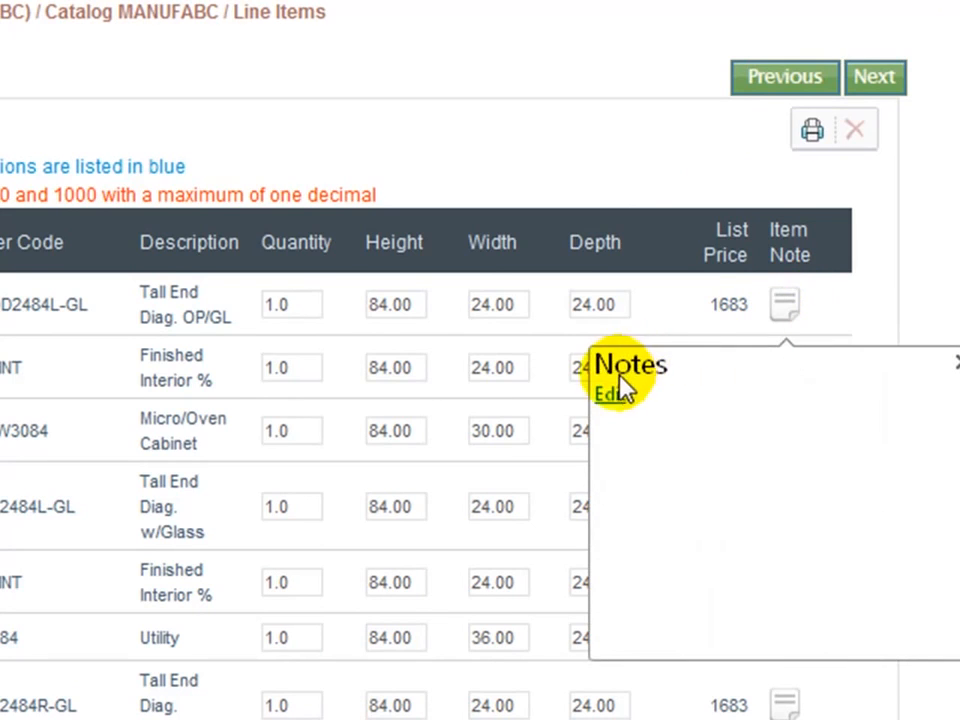
{"action": "left_click", "coordinate": [614, 392]}
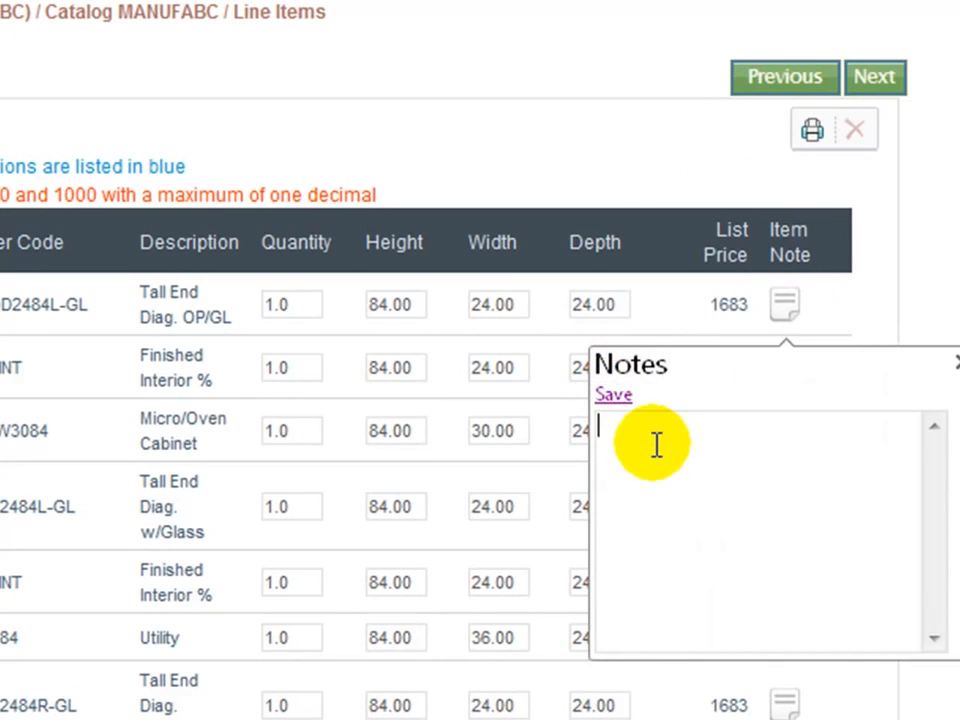
{"action": "type", "text": "MY NOTE"}
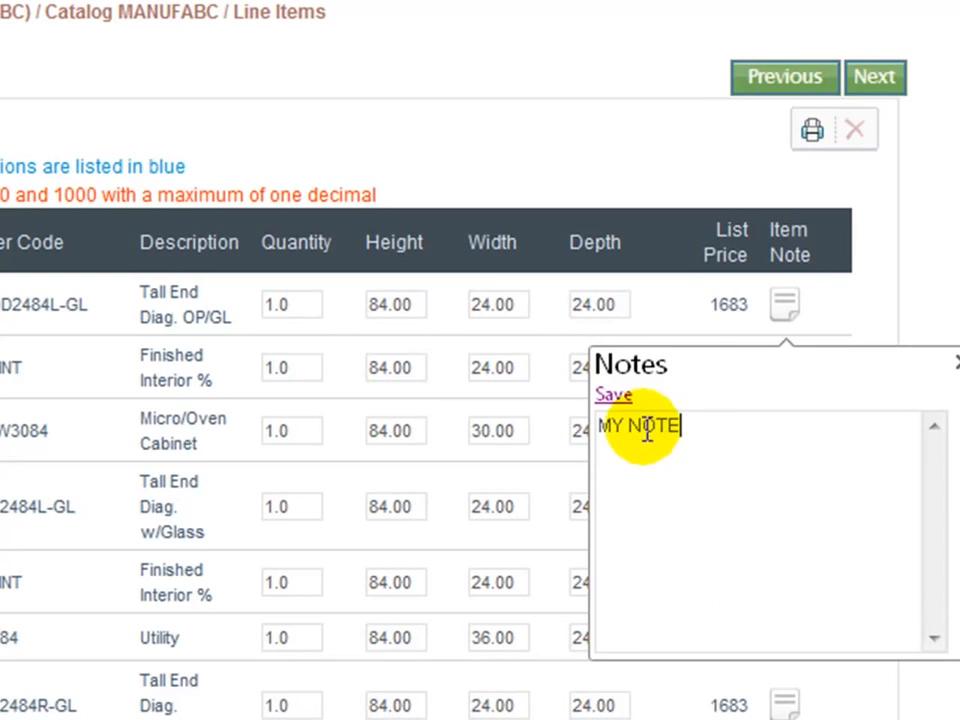
{"action": "left_click", "coordinate": [614, 395]}
{"action": "left_click", "coordinate": [955, 362]}
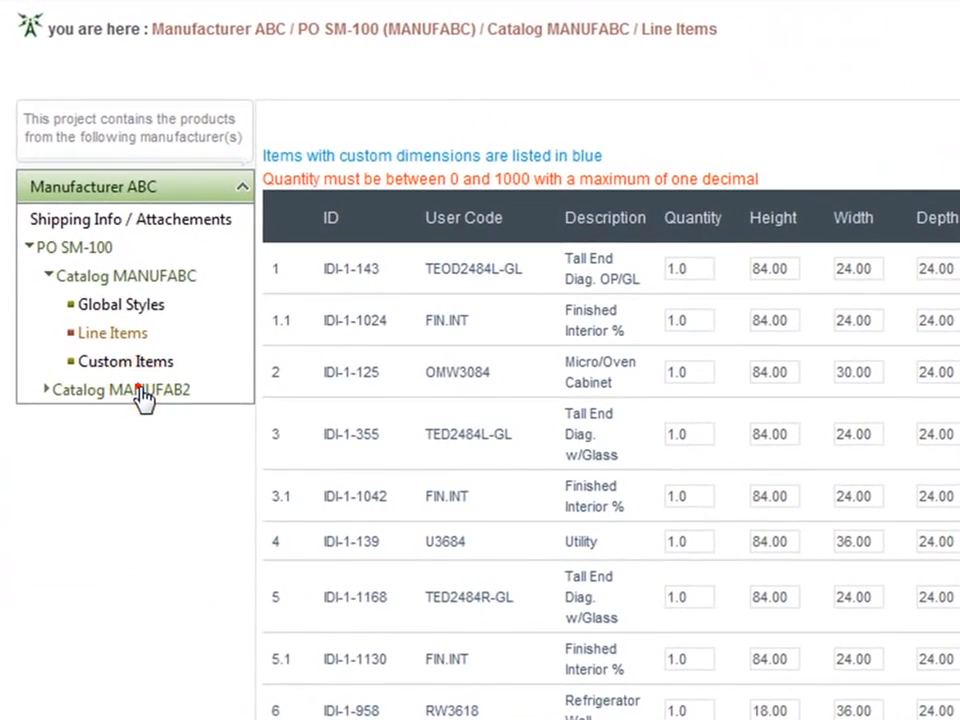
Review the global styles, line items and custom items of Catalog MANUFAB2.
{"action": "left_click", "coordinate": [143, 398]}
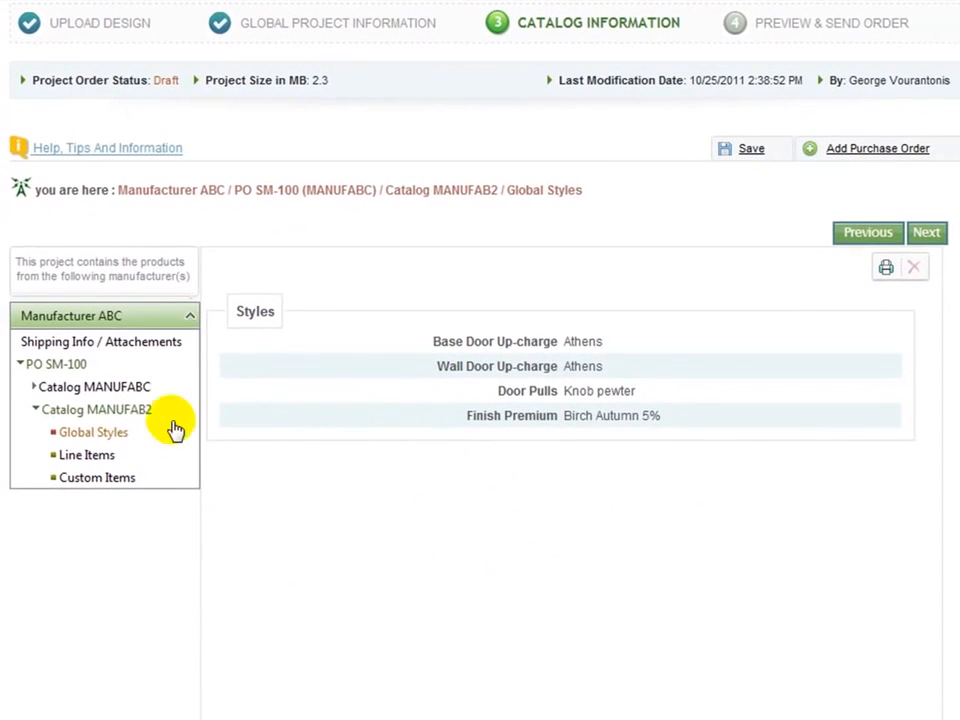
{"action": "left_click", "coordinate": [86, 456]}
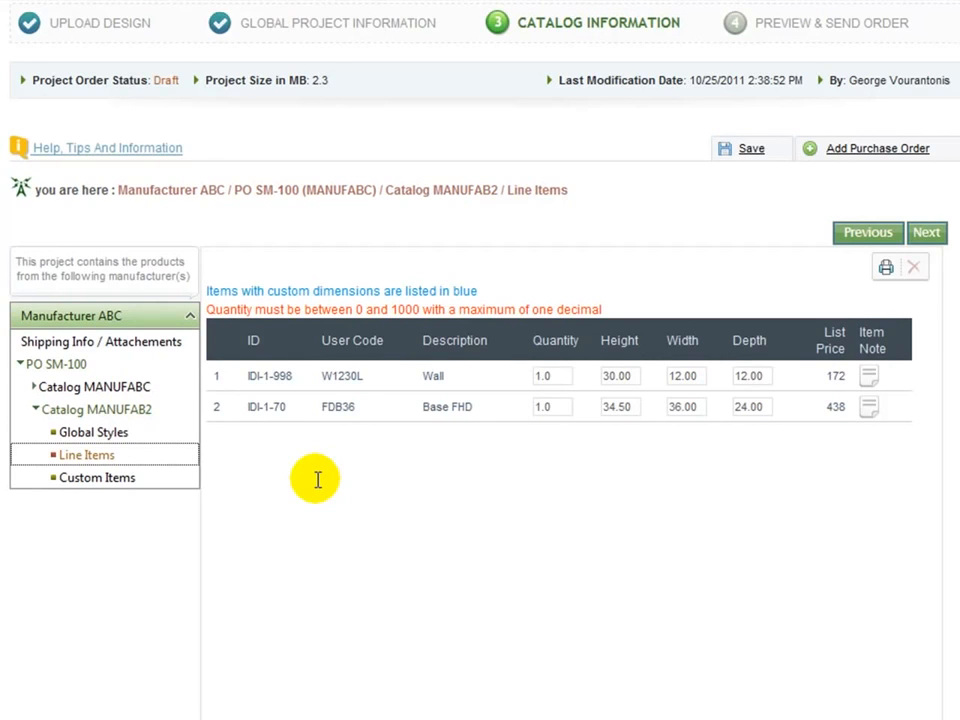
{"action": "left_click", "coordinate": [116, 482]}
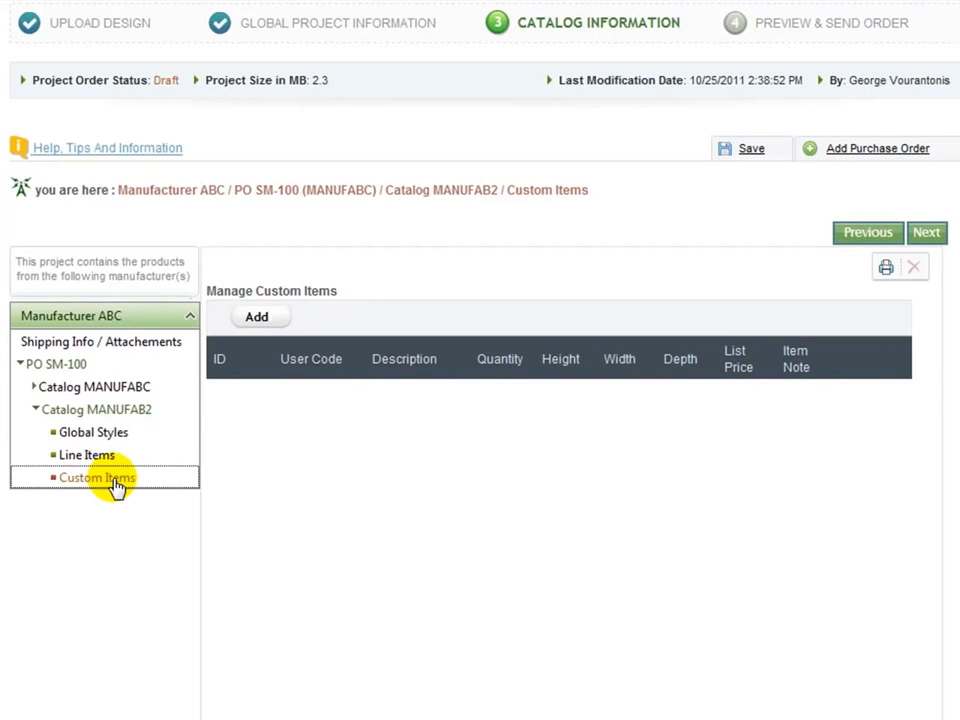
Start a new custom item in Catalog MANUFAB2 with user code CUSTOM-999 and quantity 1.
{"action": "left_click", "coordinate": [257, 317]}
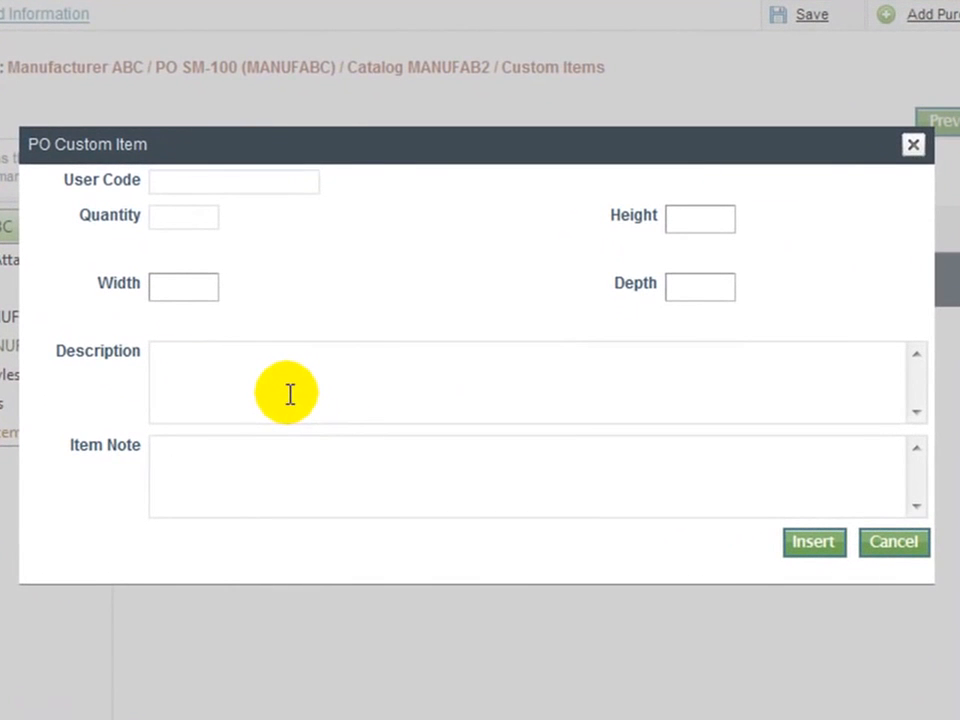
{"action": "left_click", "coordinate": [249, 179]}
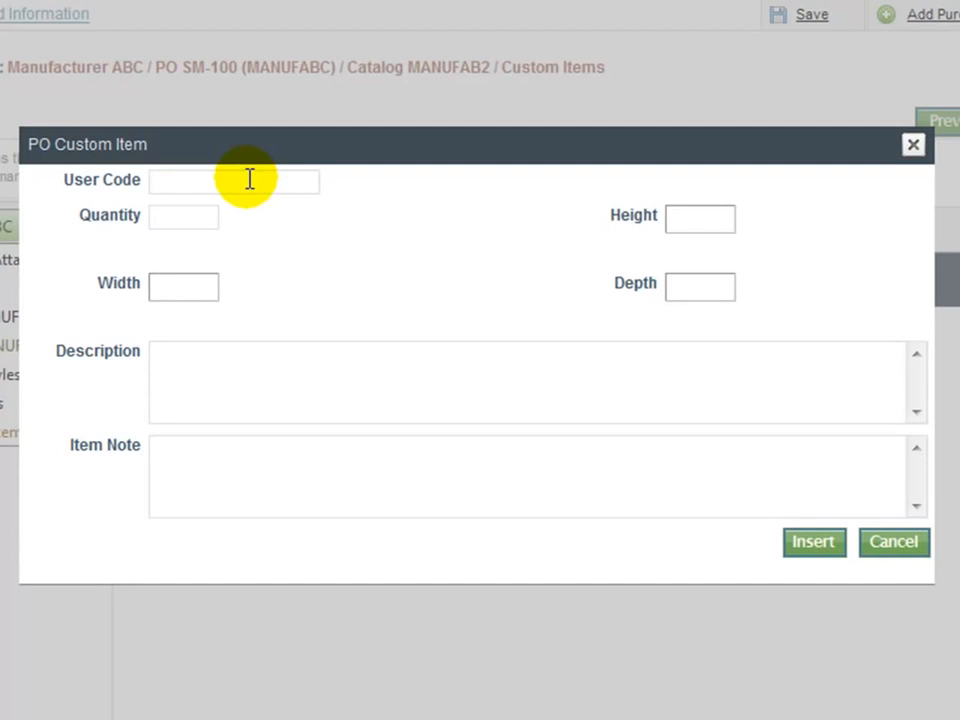
{"action": "type", "text": "CUSTOM"}
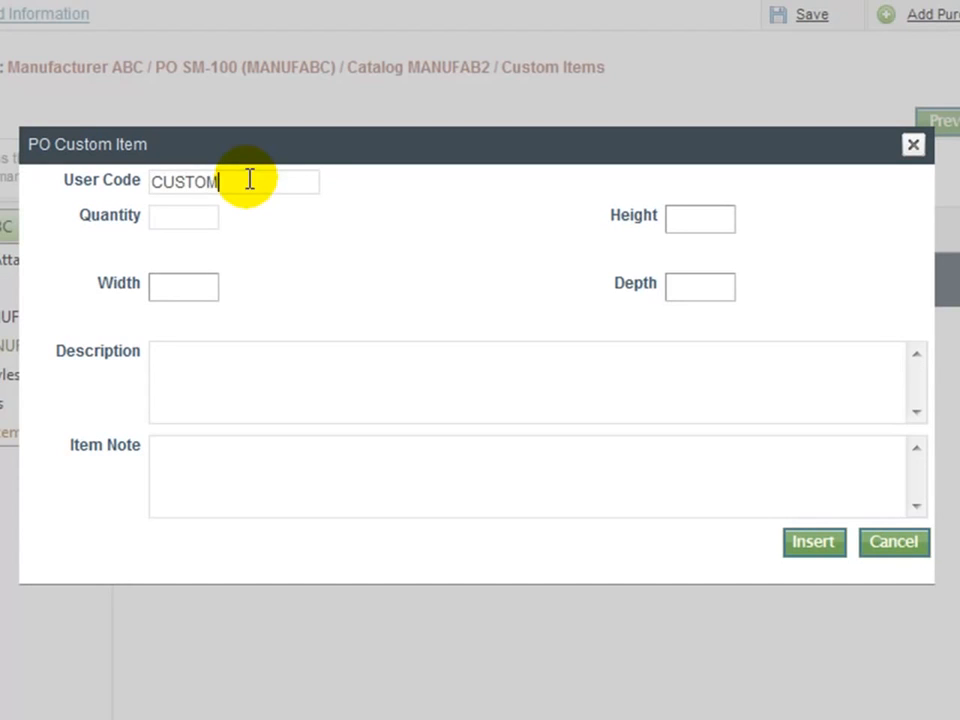
{"action": "type", "text": "-999"}
{"action": "key", "text": "Tab"}
{"action": "type", "text": "1"}
{"action": "key", "text": "Tab"}
{"action": "key", "text": "Tab"}
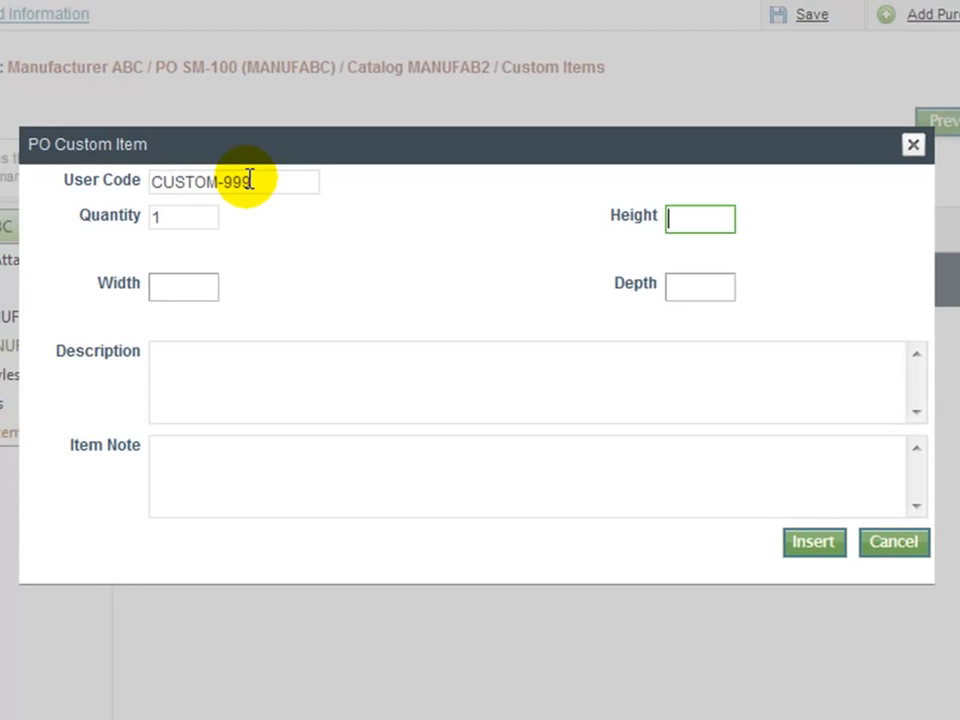
Describe the custom item as "CUSTOM DESK" with the note "PLEASE SEE PDF FOR SPECS", insert it and continue to the next stage.
{"action": "key", "text": "Tab"}
{"action": "key", "text": "Tab"}
{"action": "type", "text": "CUST"}
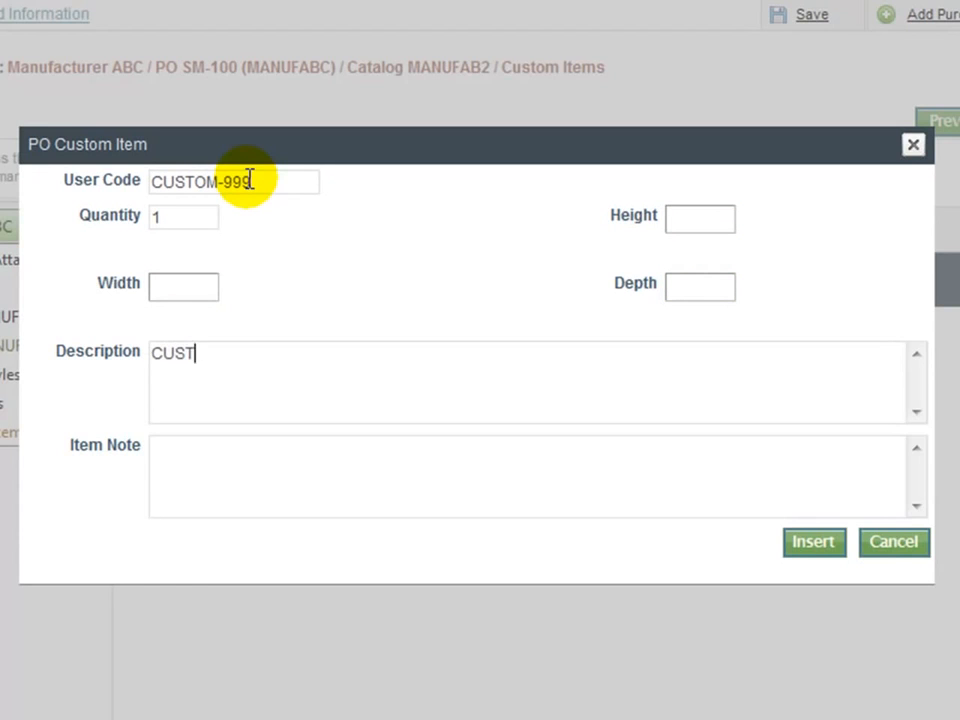
{"action": "type", "text": "OM DESK"}
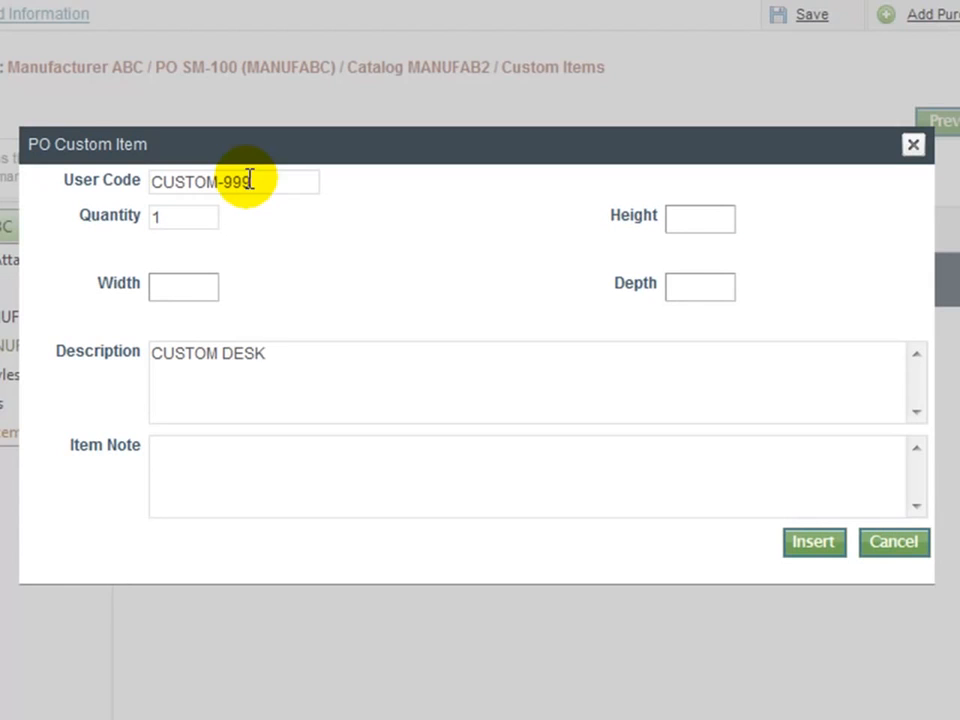
{"action": "key", "text": "Tab"}
{"action": "type", "text": "PLEASE"}
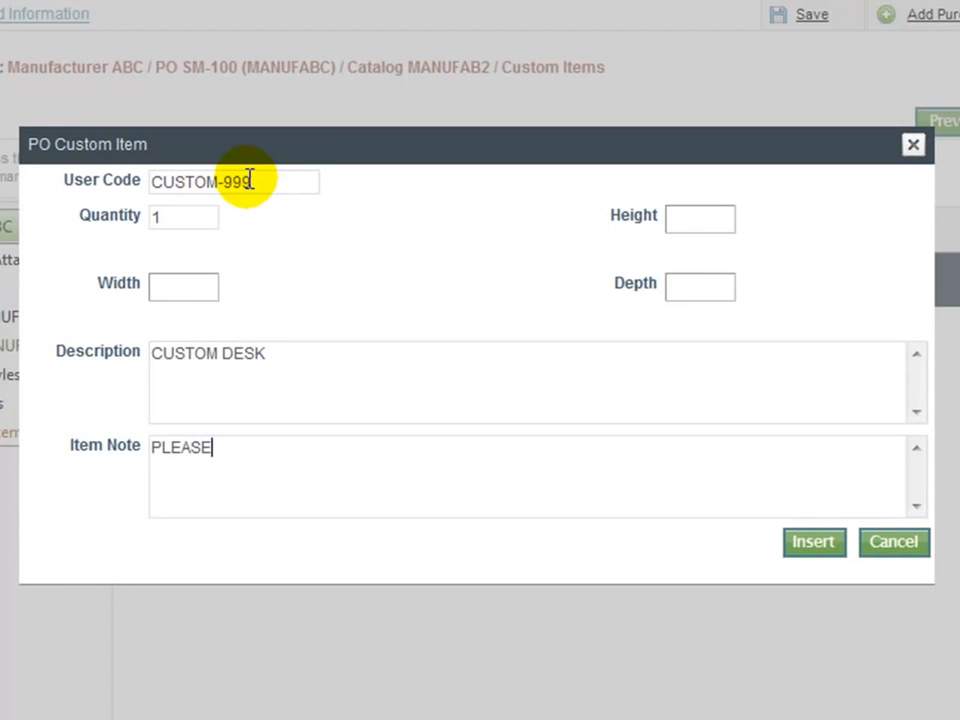
{"action": "type", "text": " SEE PDF FOR SPECS"}
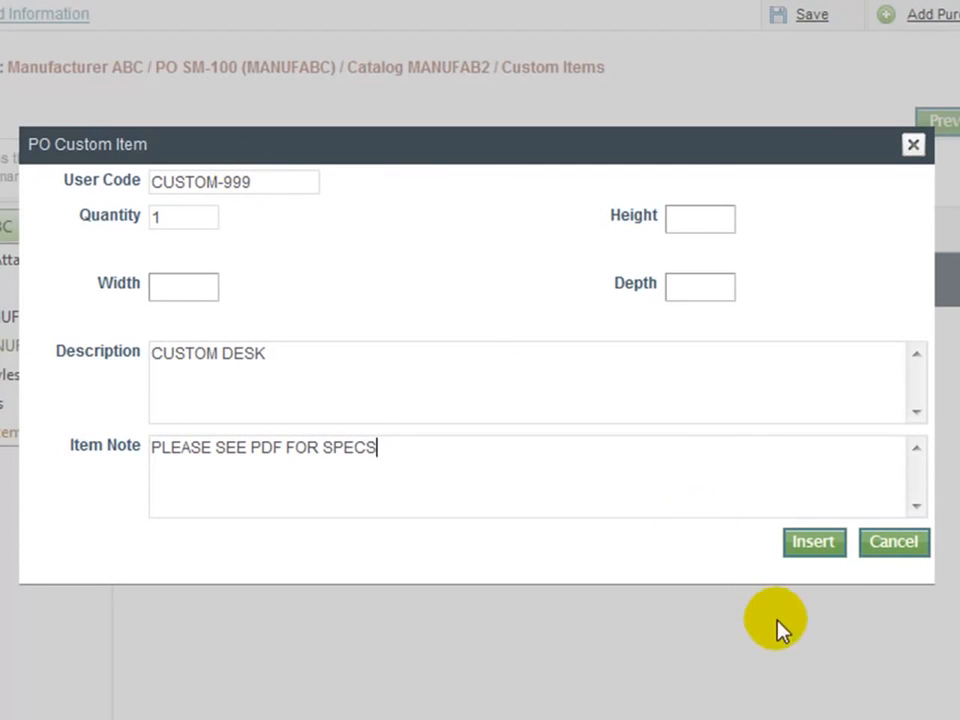
{"action": "left_click", "coordinate": [835, 547]}
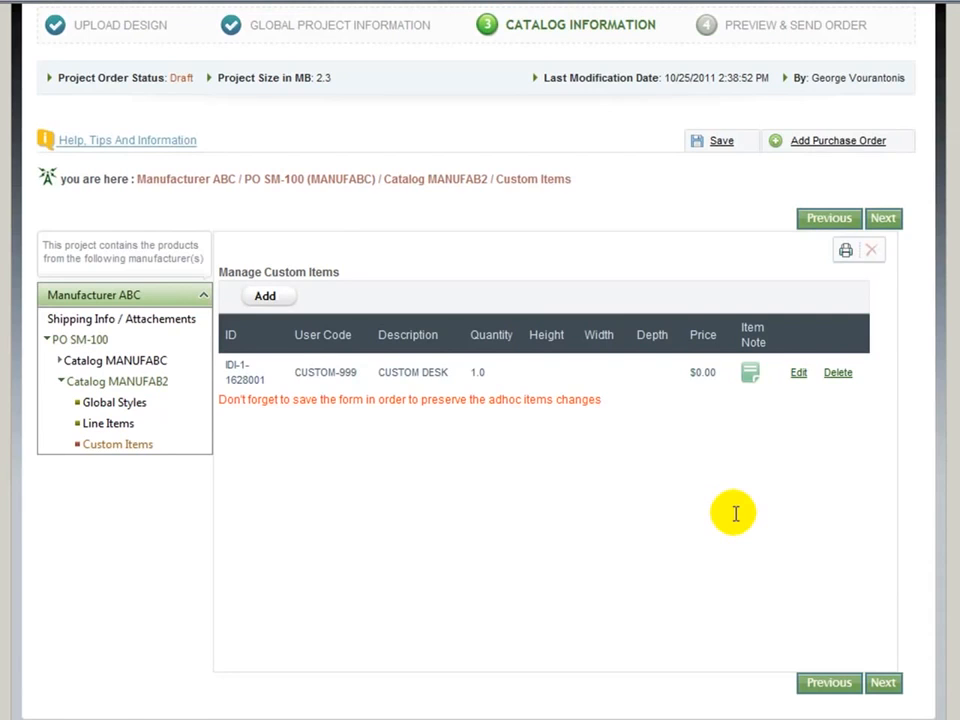
{"action": "left_click", "coordinate": [895, 223]}
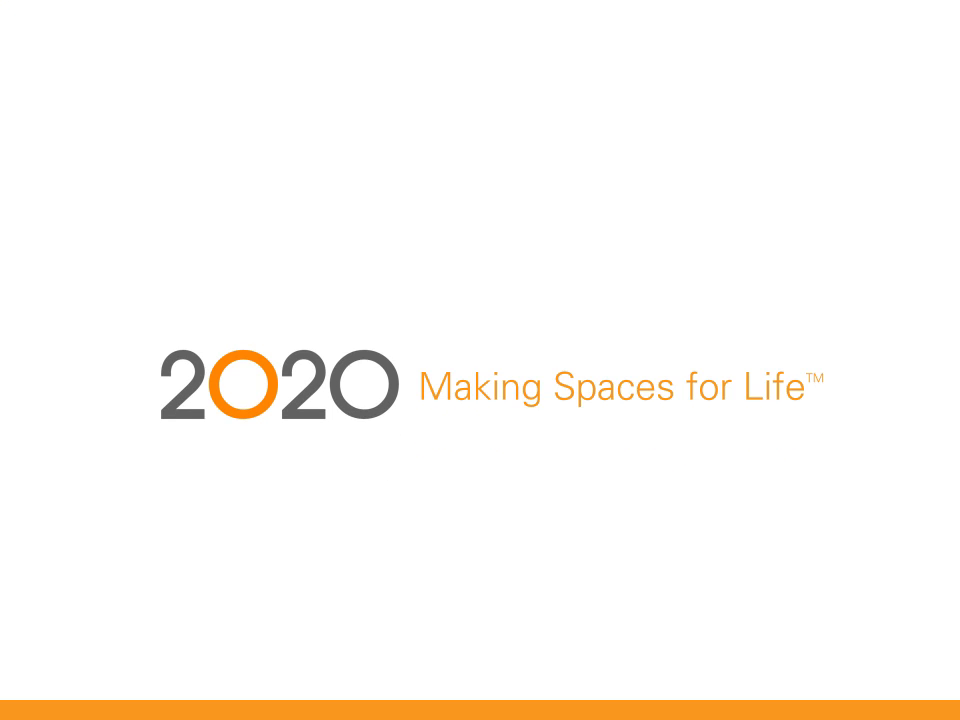